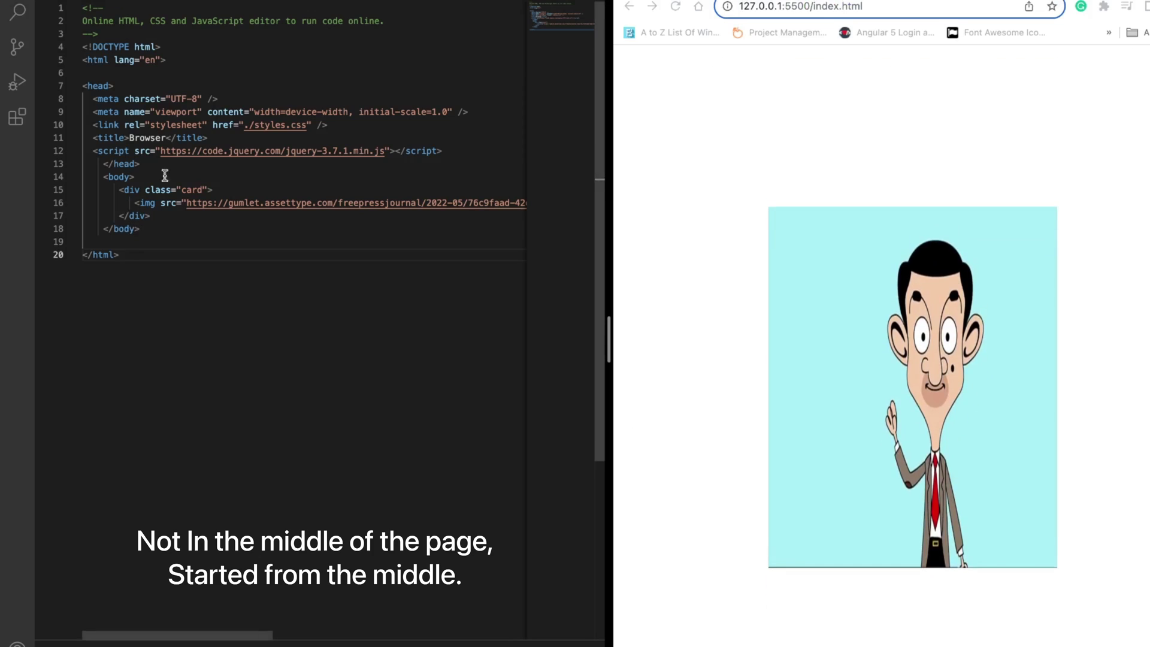
# In styles.css, add object-fit: scale-down to the img rule and save
pyautogui.hotkey('ctrl', 'Tab')
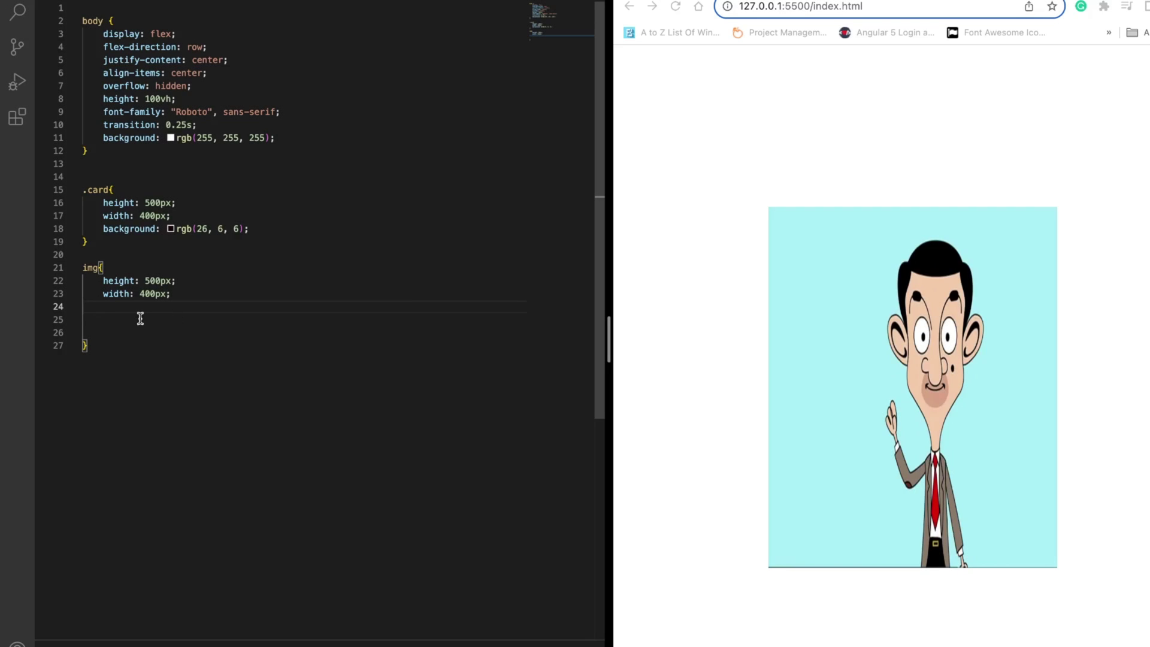
pyautogui.write('obje')
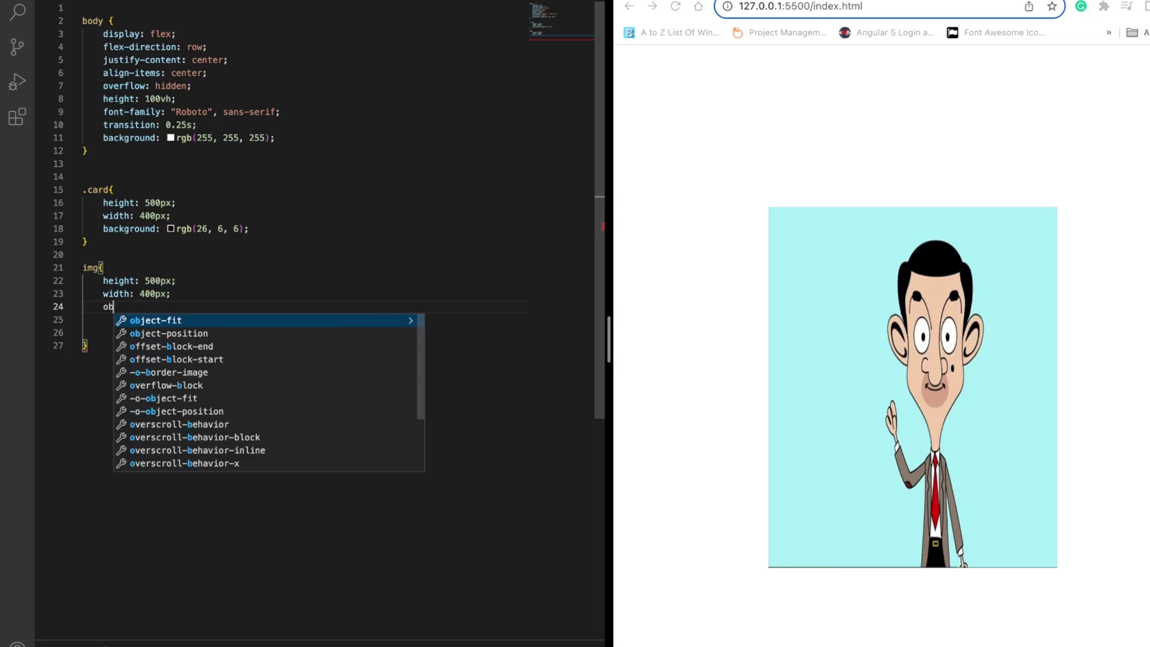
pyautogui.press('Return')
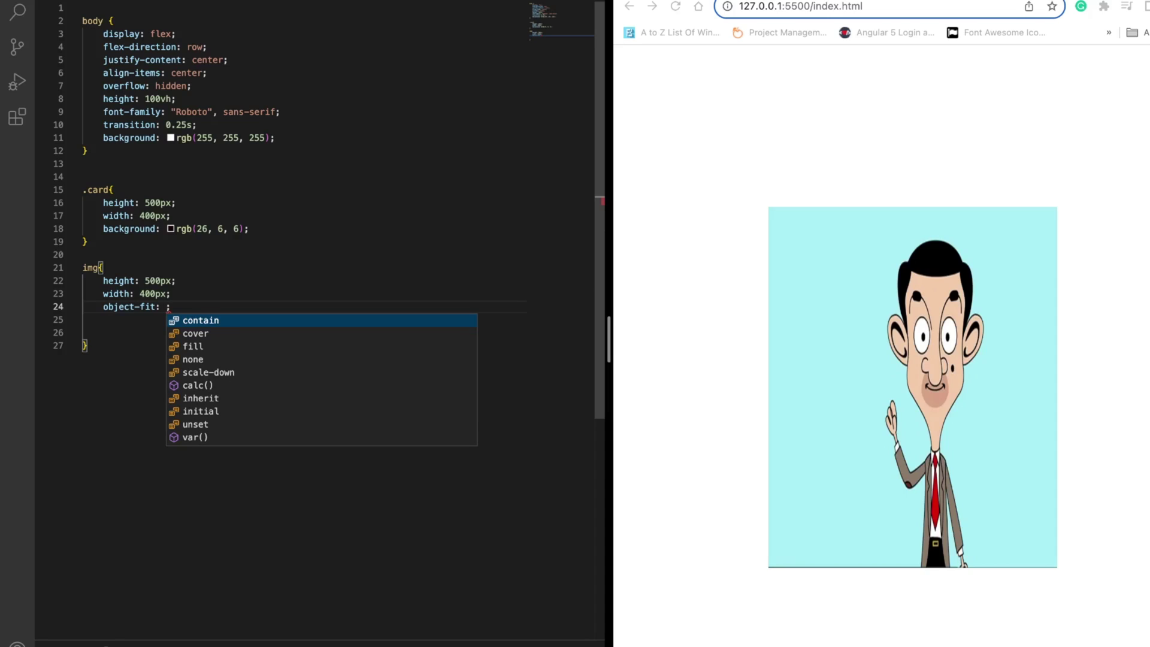
pyautogui.press('Down')
pyautogui.press('Down')
pyautogui.press('Down')
pyautogui.press('Down')
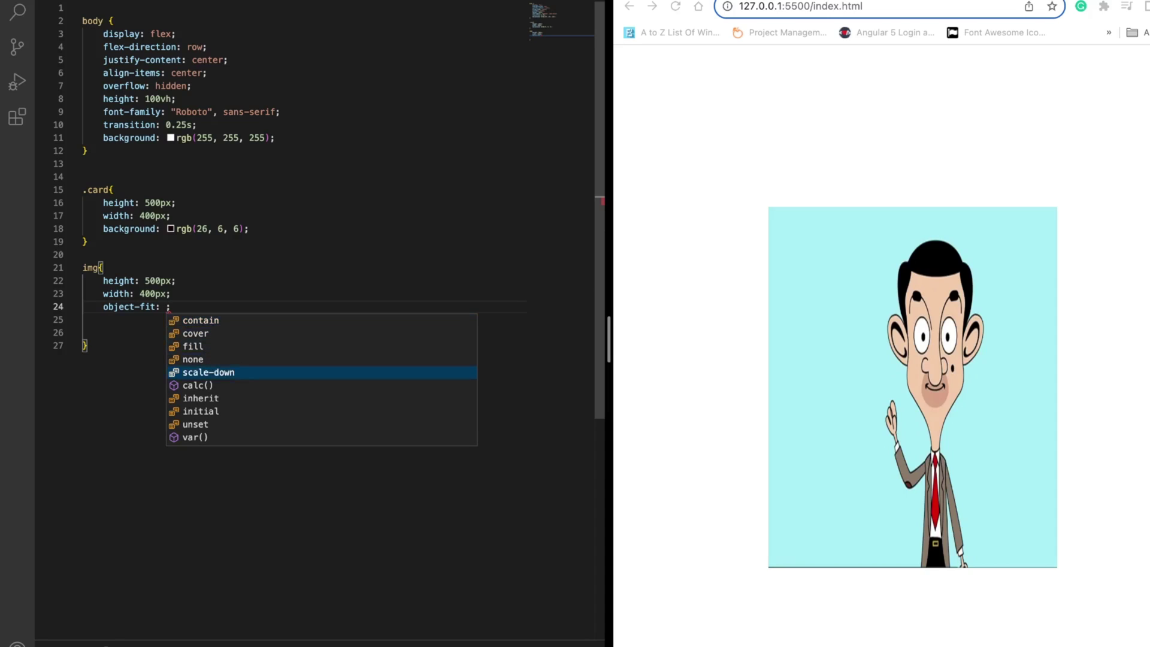
pyautogui.press('Return')
pyautogui.click(283, 263)
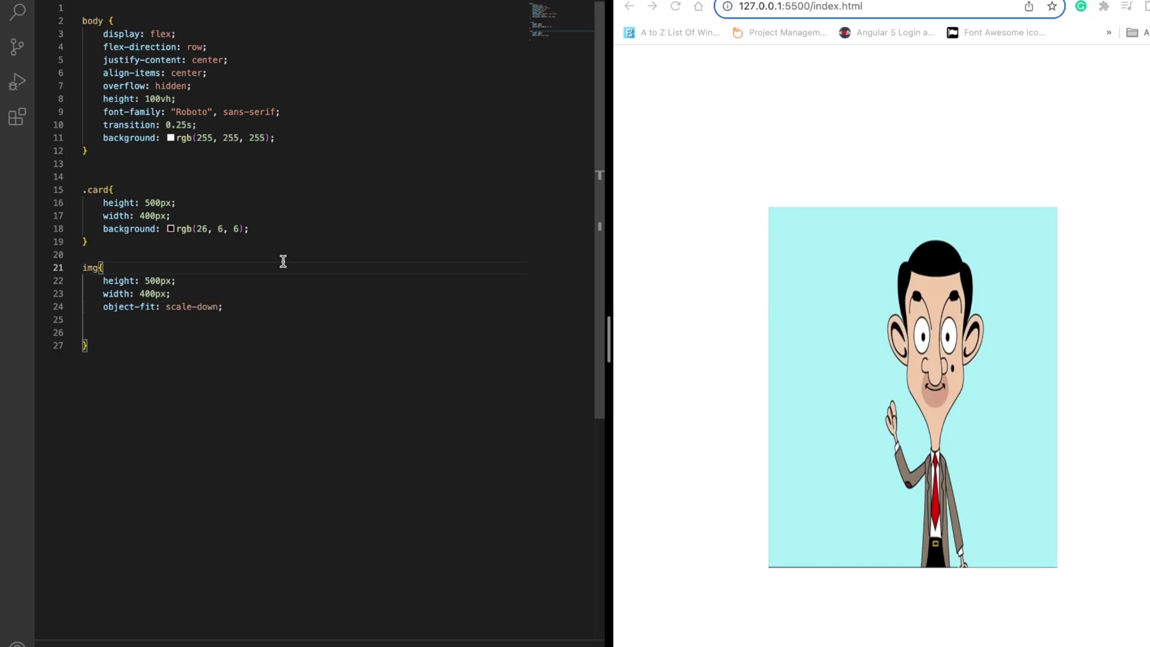
pyautogui.hotkey('ctrl', 's')
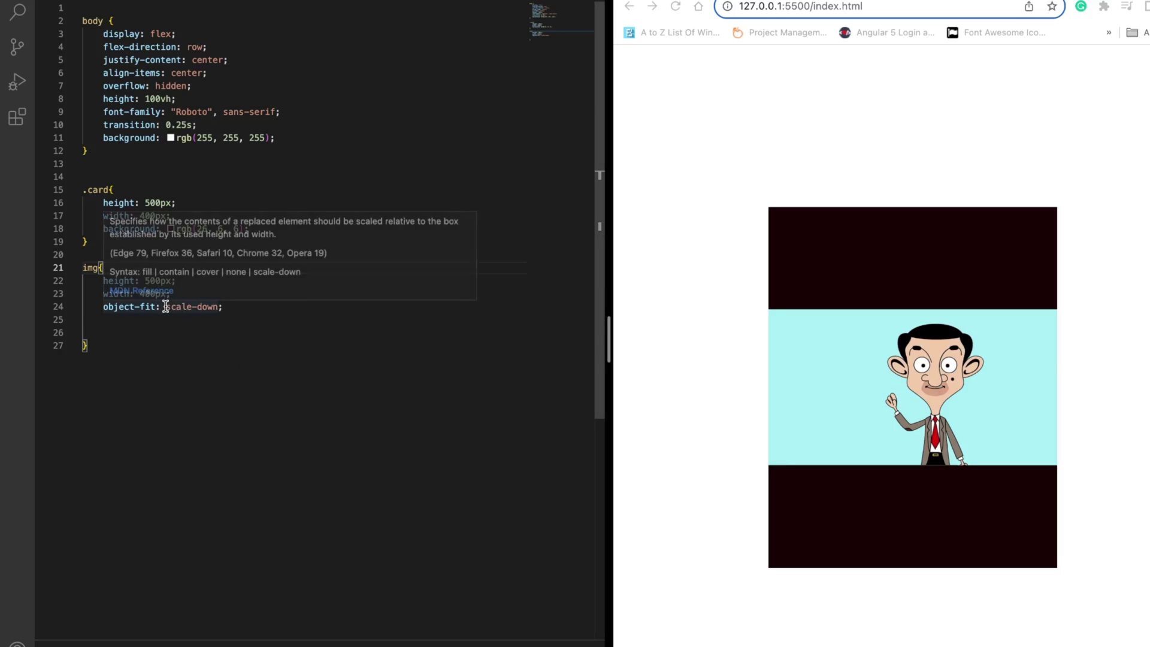
# Replace the img object-fit value scale-down with cover and save styles.css
pyautogui.doubleClick(179, 306)
pyautogui.press('BackSpace')
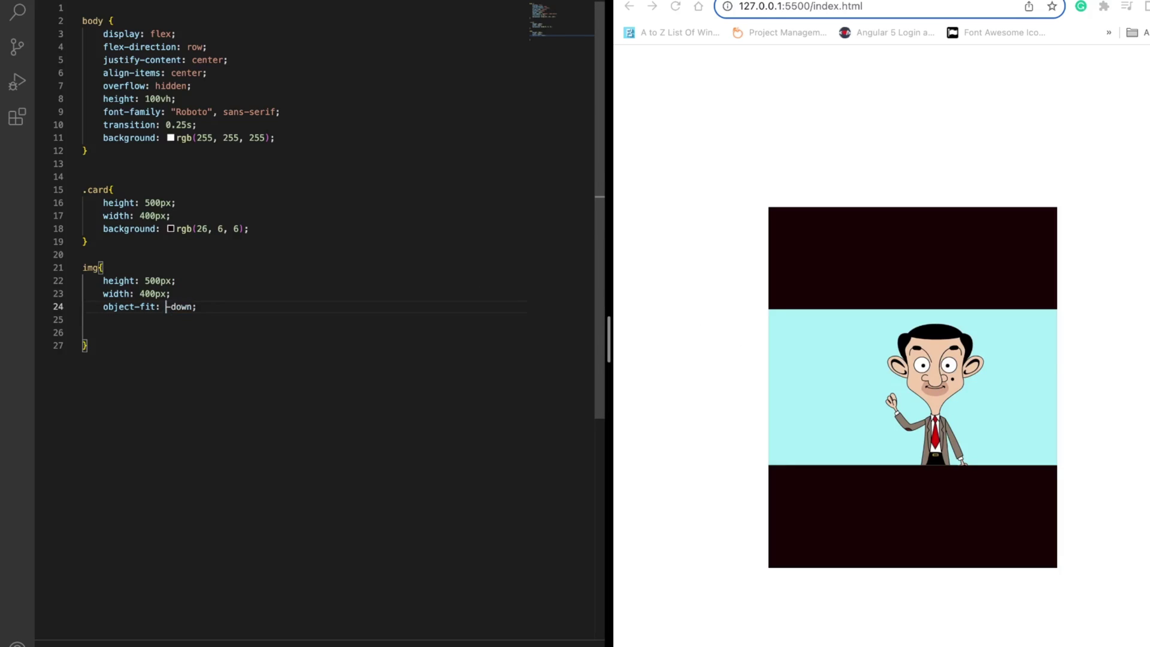
pyautogui.press('Right')
pyautogui.hotkey('shift', 'Right')
pyautogui.hotkey('shift', 'Right')
pyautogui.hotkey('shift', 'Right')
pyautogui.write('do')
pyautogui.press('BackSpace')
pyautogui.press('BackSpace')
pyautogui.press('BackSpace')
pyautogui.write('c')
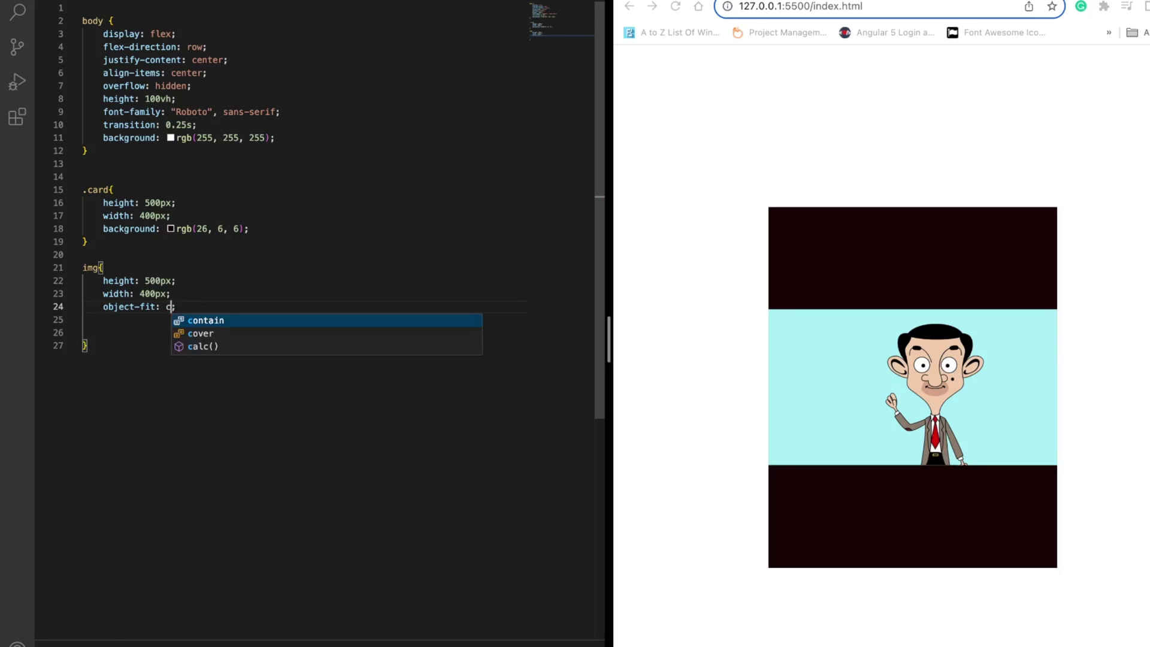
pyautogui.write('over')
pyautogui.hotkey('ctrl', 's')
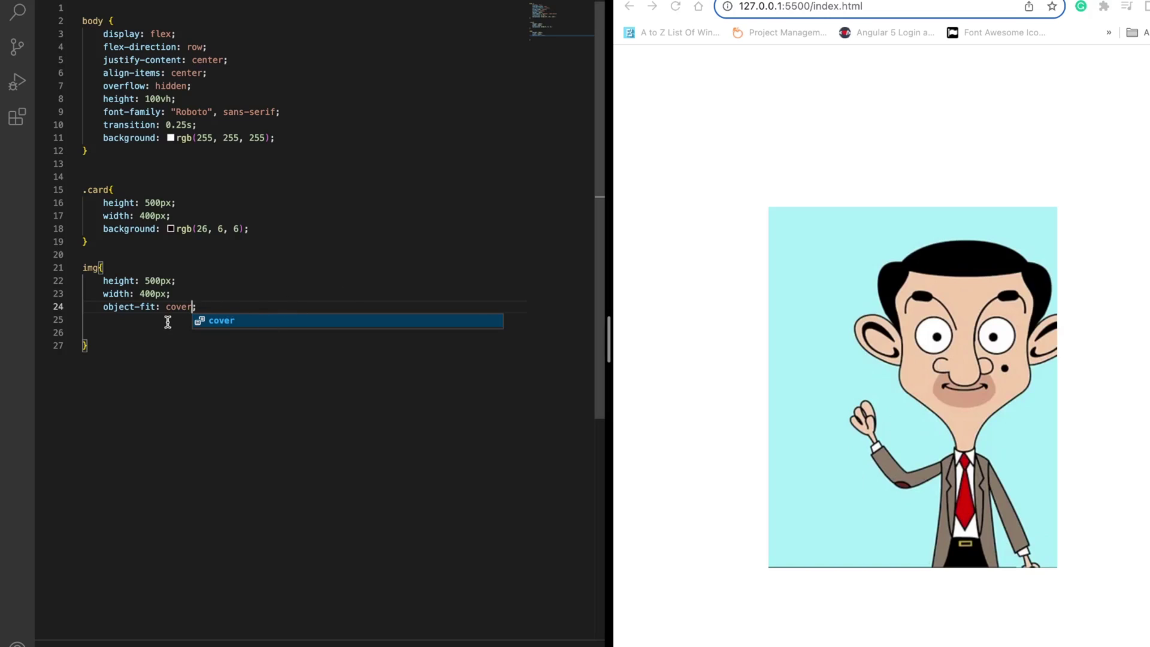
pyautogui.click(216, 304)
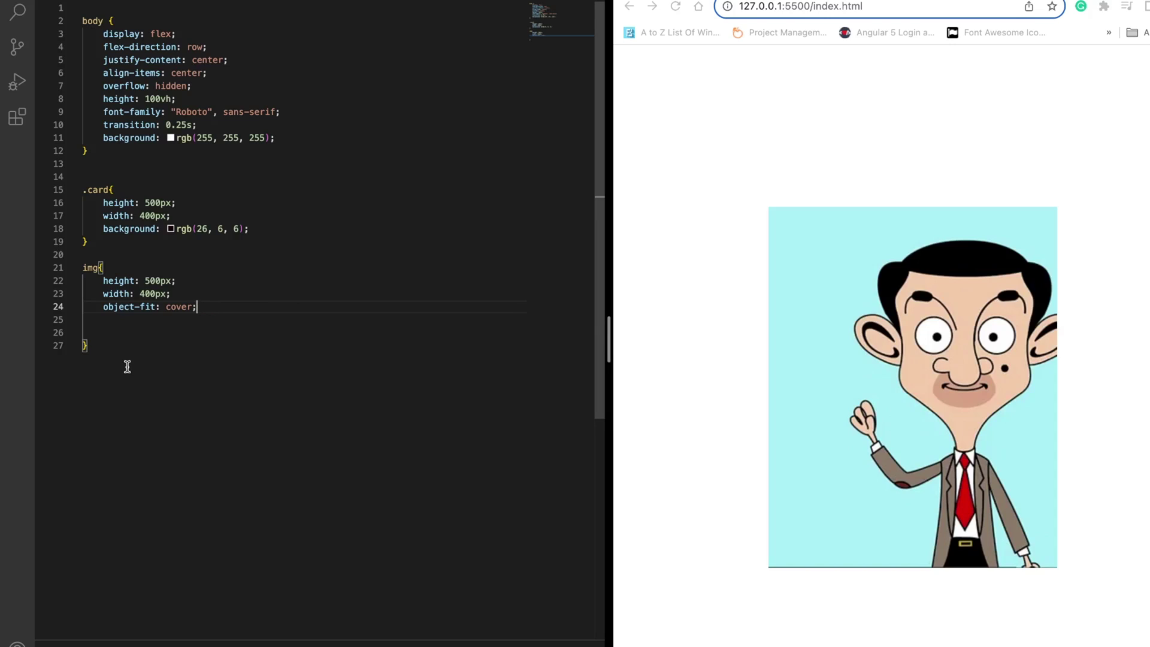
# Swap the img object-fit value from cover to contain using autocomplete
pyautogui.doubleClick(176, 308)
pyautogui.write('con')
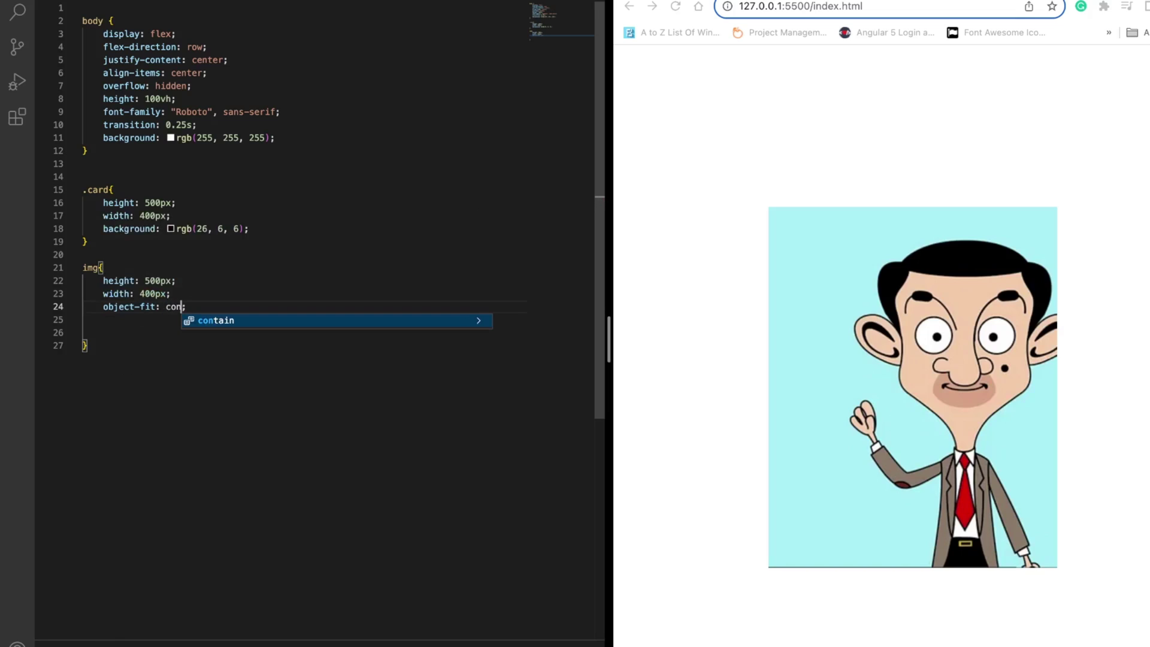
pyautogui.press('Return')
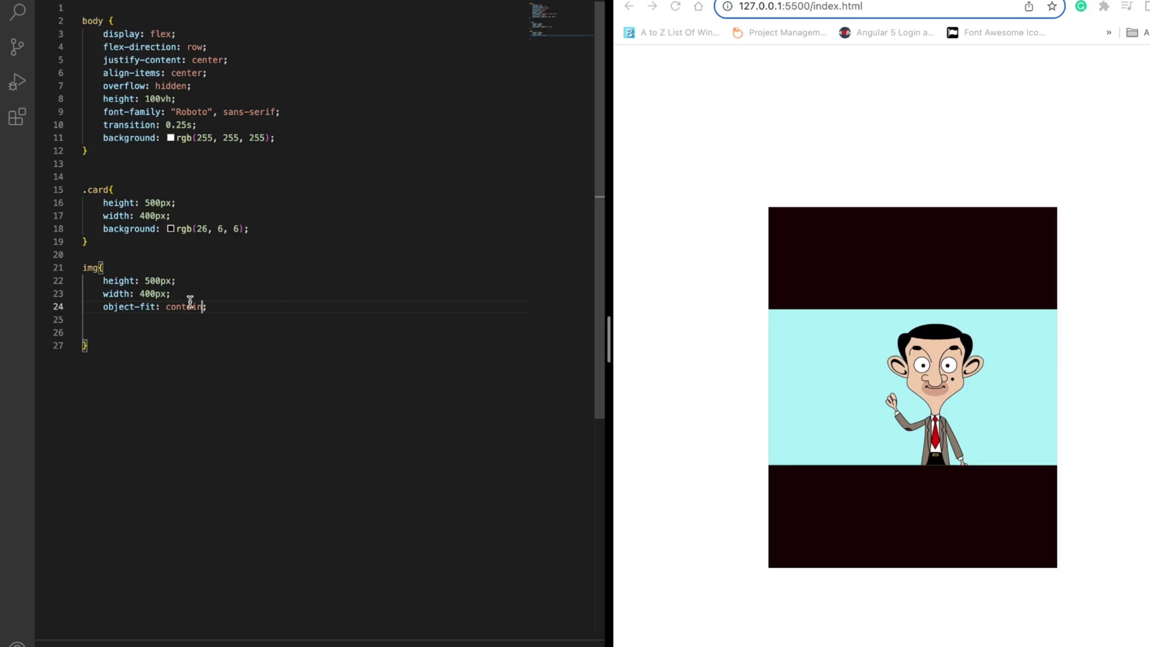
pyautogui.doubleClick(184, 306)
pyautogui.write('fill')
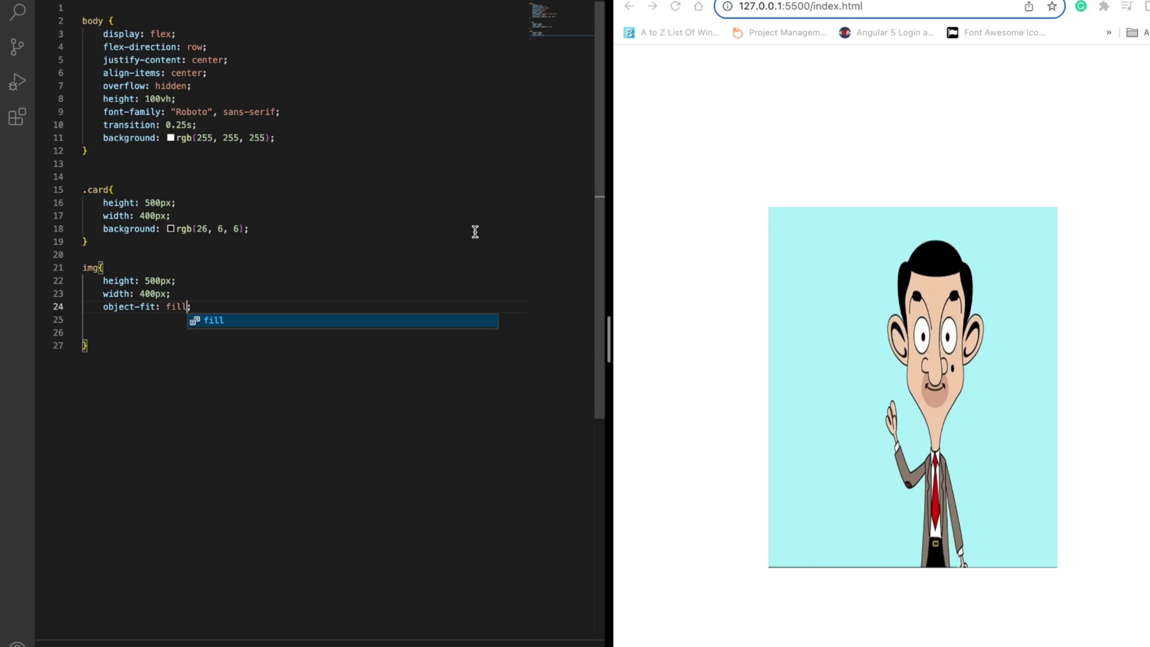
# Settle the object-fit: fill value and move the cursor to empty line 25
pyautogui.click(360, 415)
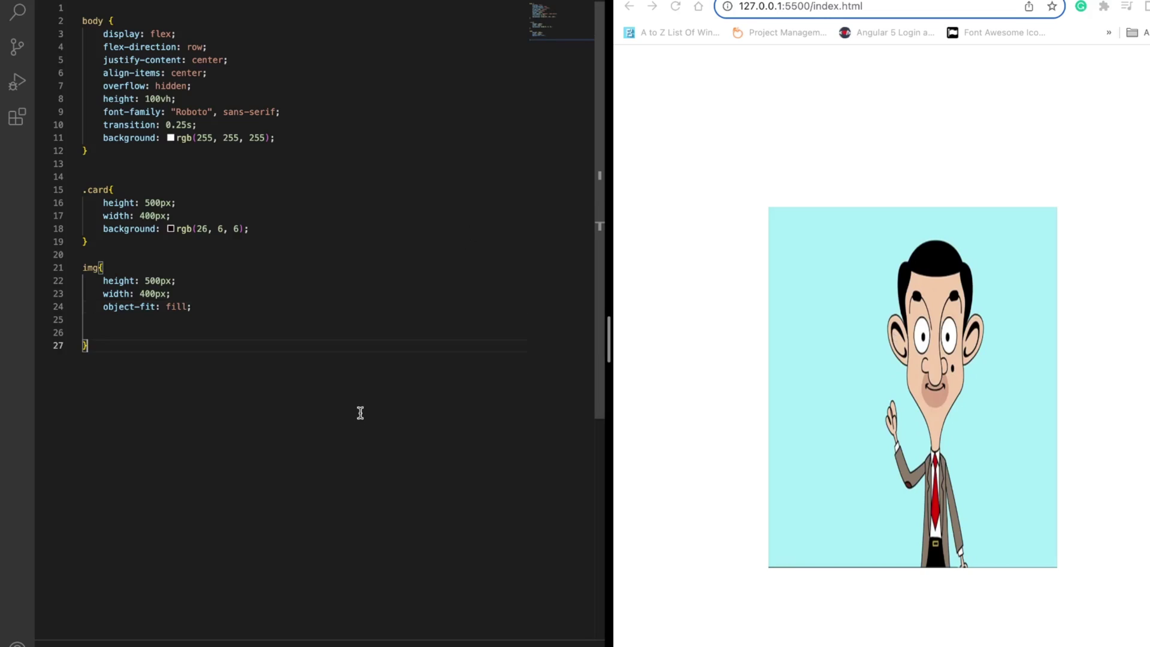
pyautogui.click(237, 317)
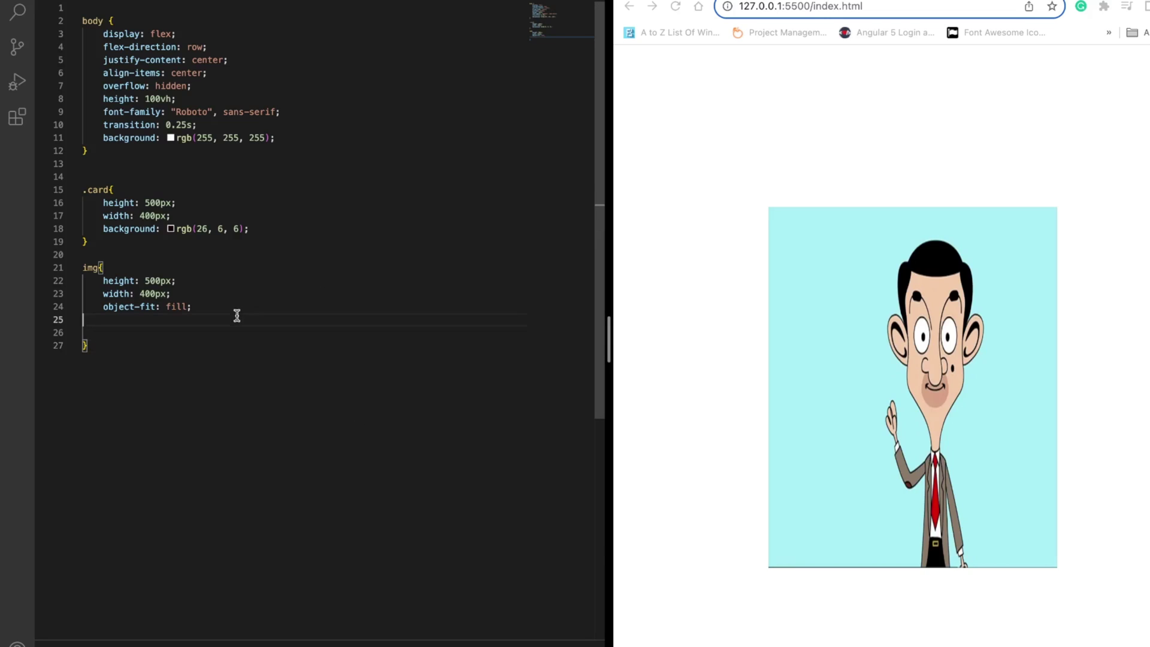